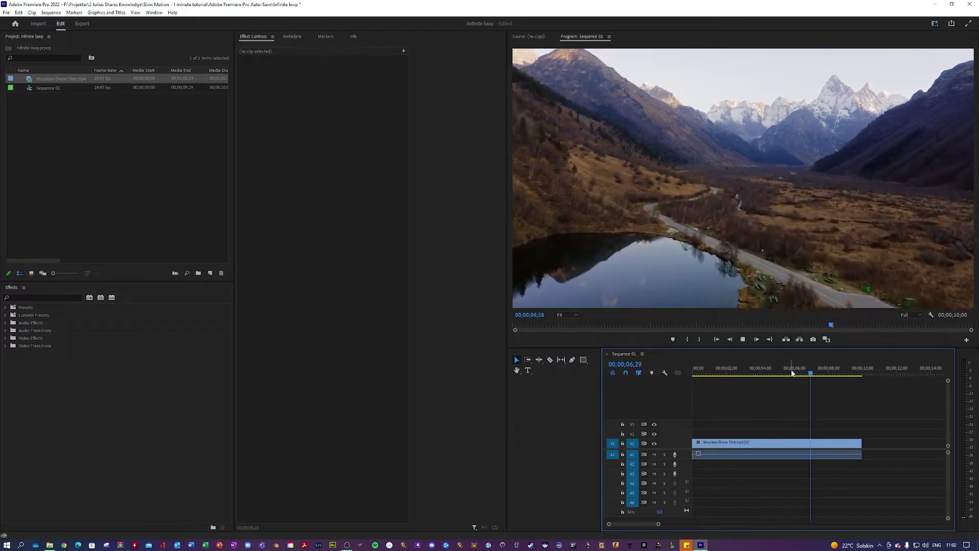
Stop the drone clip preview, return Sequence 01 to 00;00;00;00, and pick the Rectangle tool
key(space)
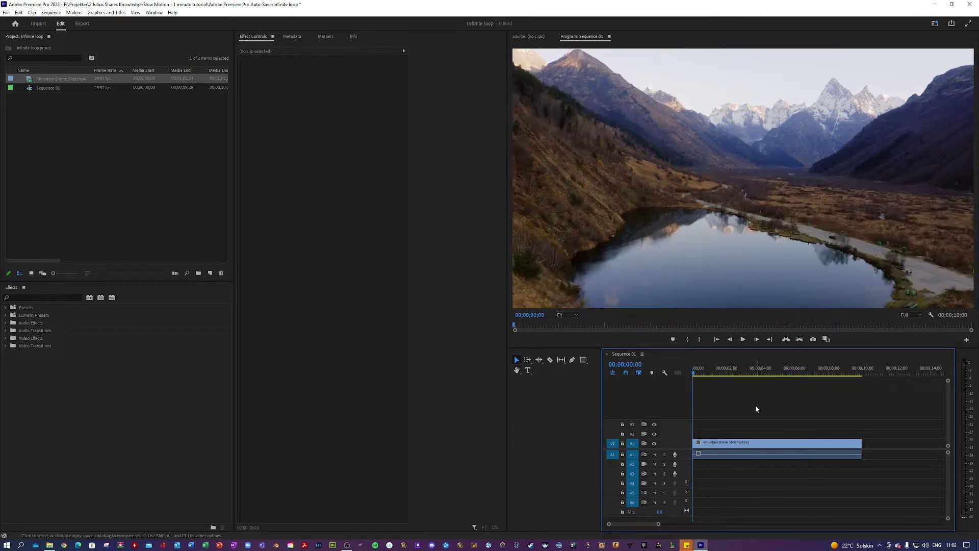
click(583, 360)
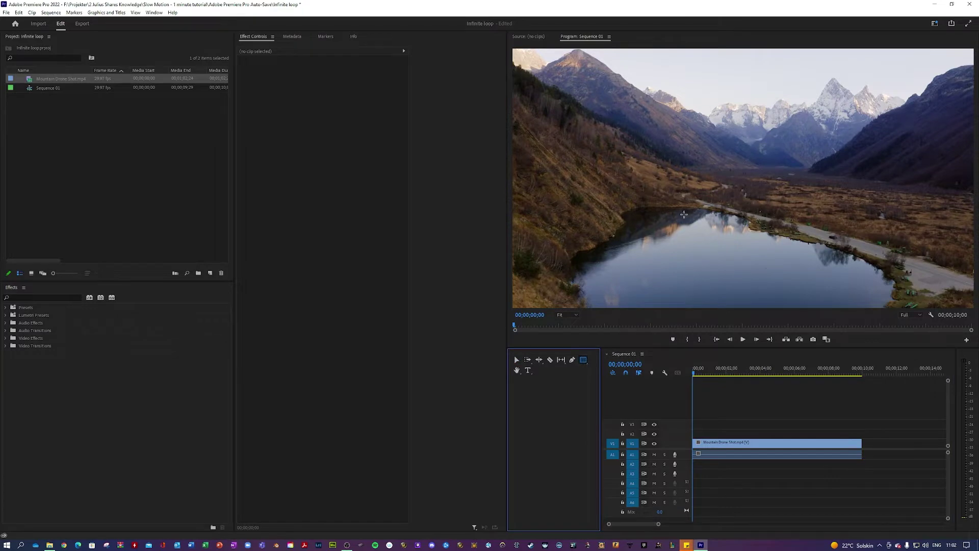
Draw a grey rectangle near the frame centre and show the Essential Graphics panel
drag(669, 169, 797, 247)
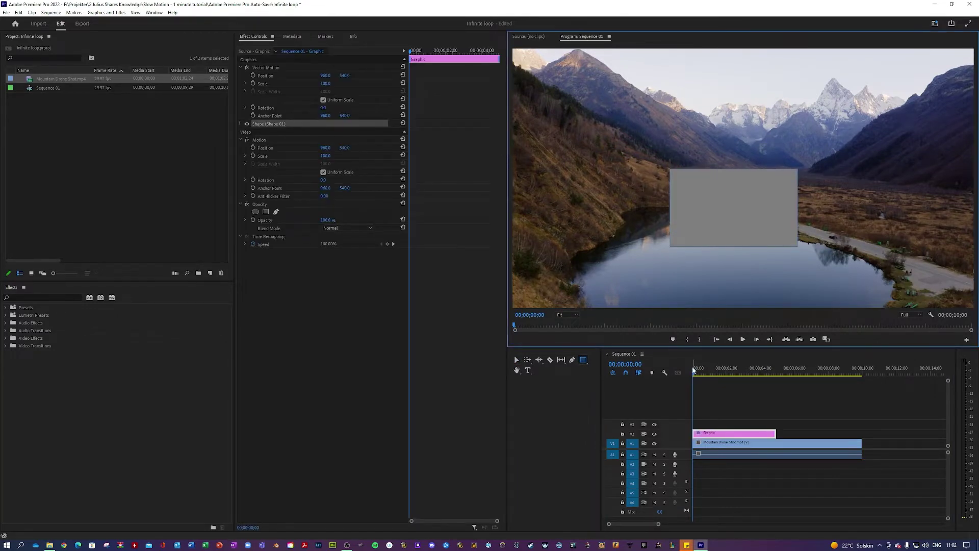
key(v)
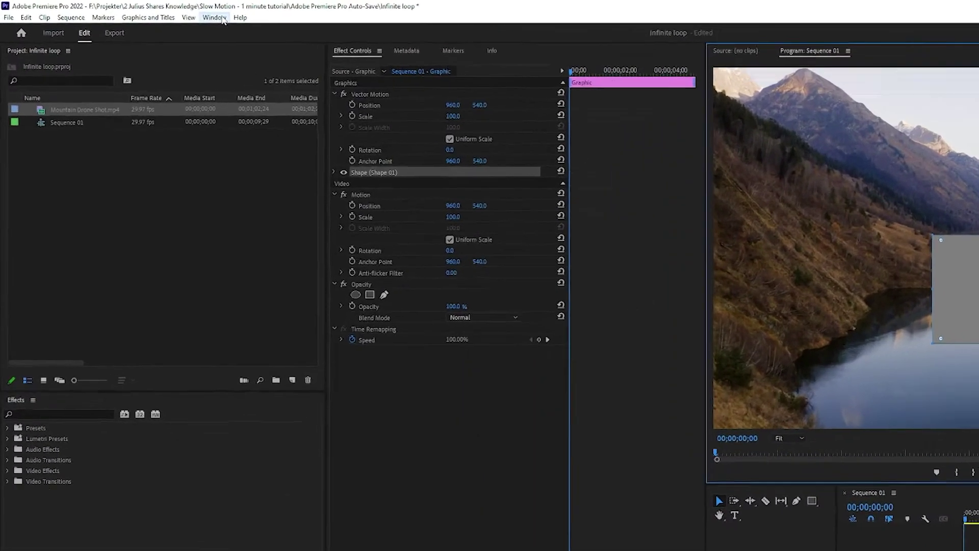
click(154, 12)
click(262, 211)
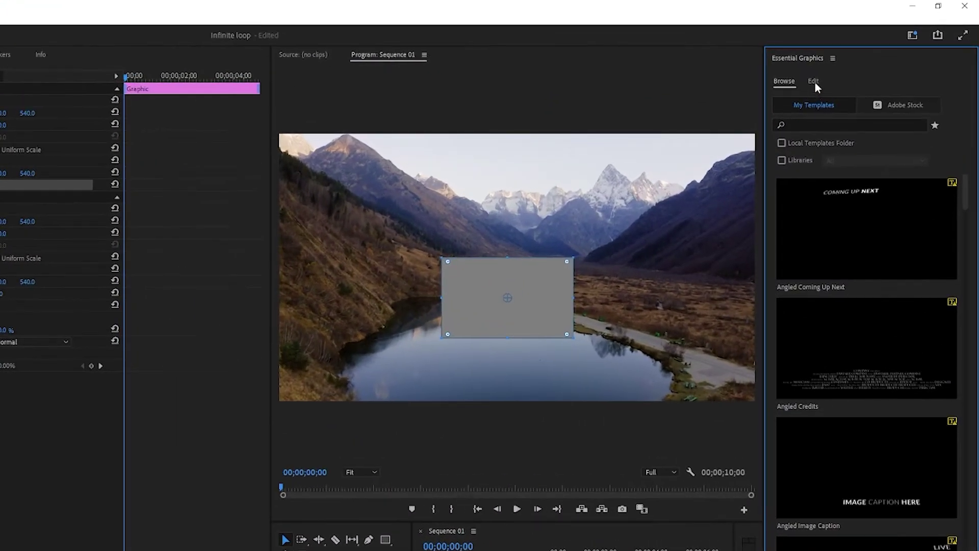
Size the rectangle to 1920 × 1080 and centre it horizontally and vertically in the frame
click(813, 82)
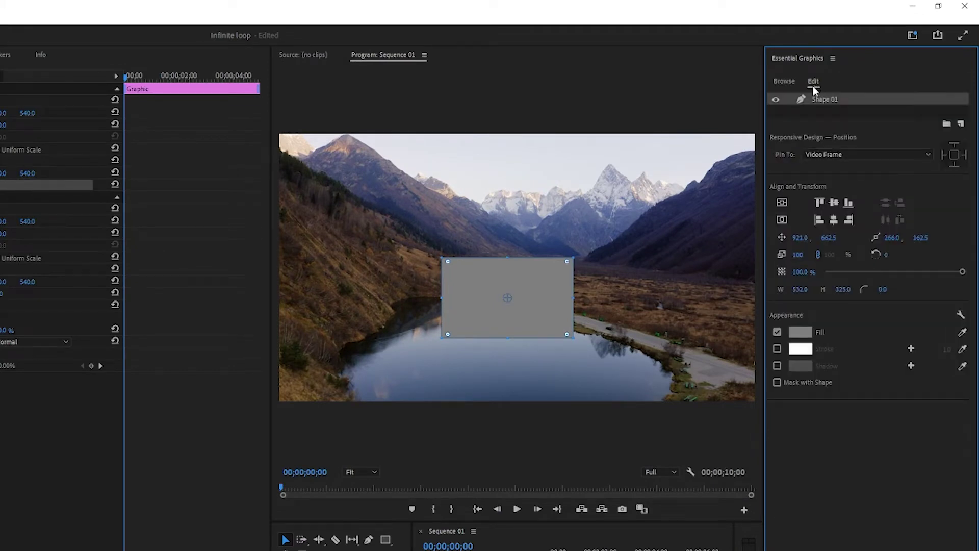
click(802, 288)
text(1920)
key(Tab)
text(1080)
key(Return)
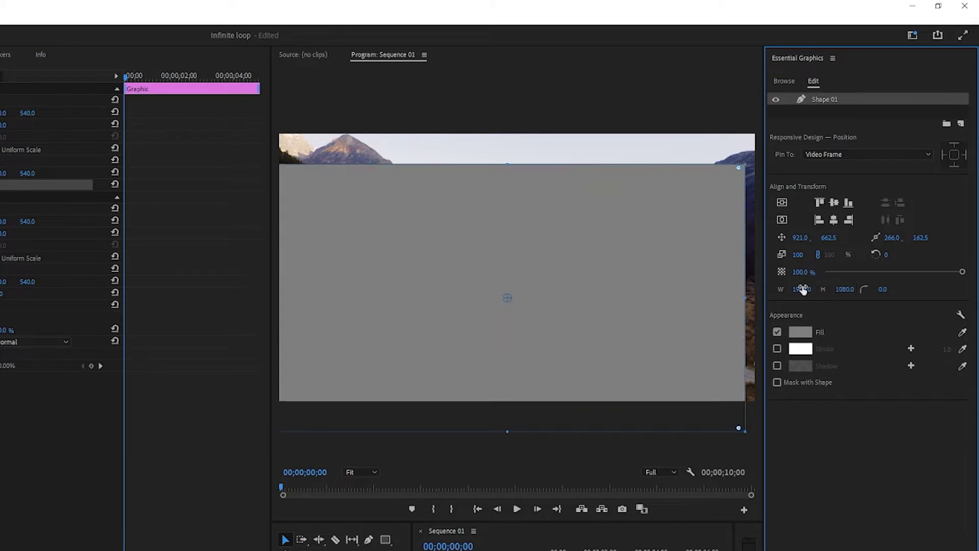
click(831, 203)
click(829, 203)
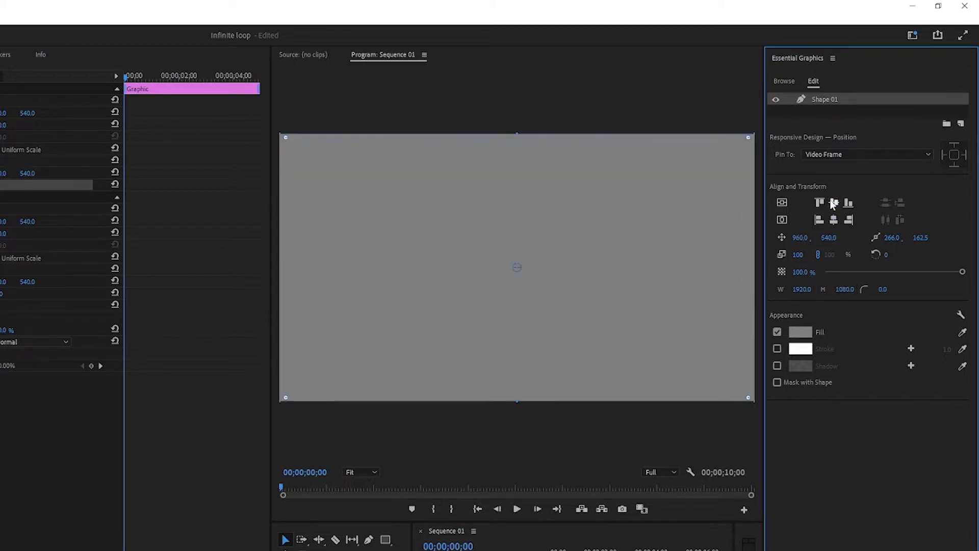
right_click(799, 57)
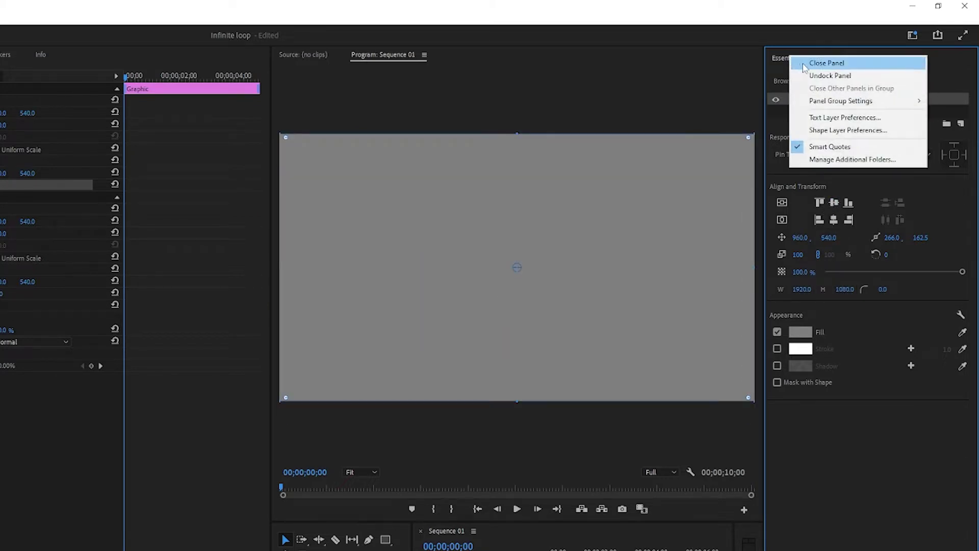
click(803, 62)
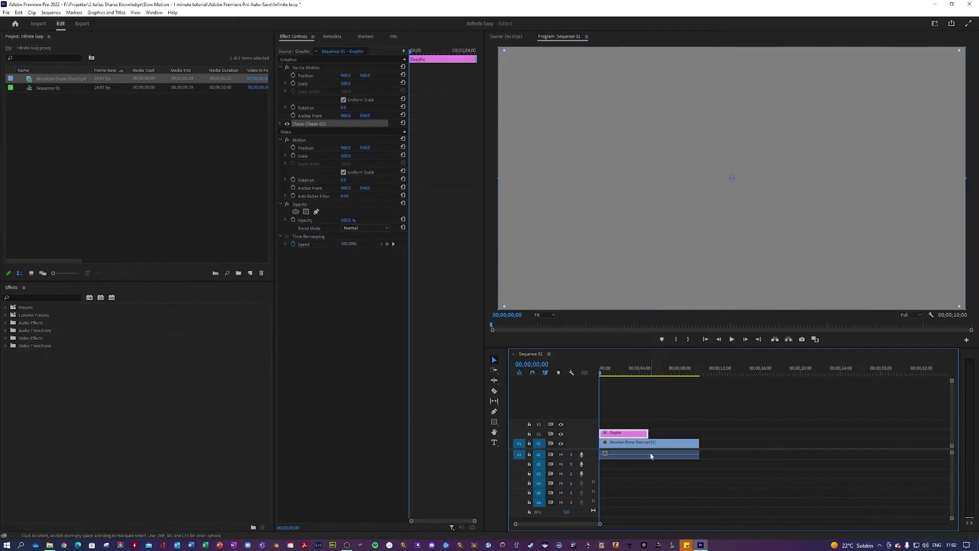
Extend the graphic clip to the drone clip's end and set its scale to 20
drag(648, 433, 702, 438)
click(347, 83)
text(20)
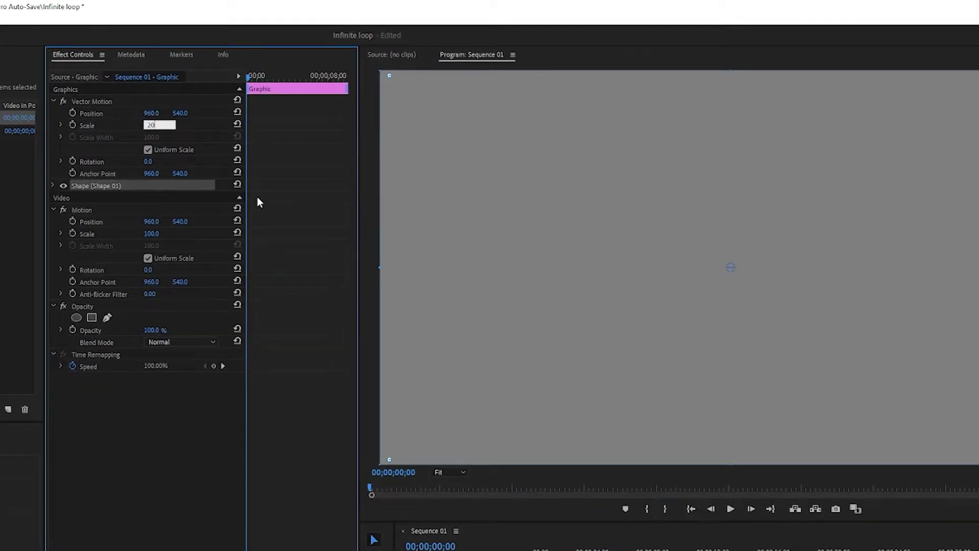
key(Return)
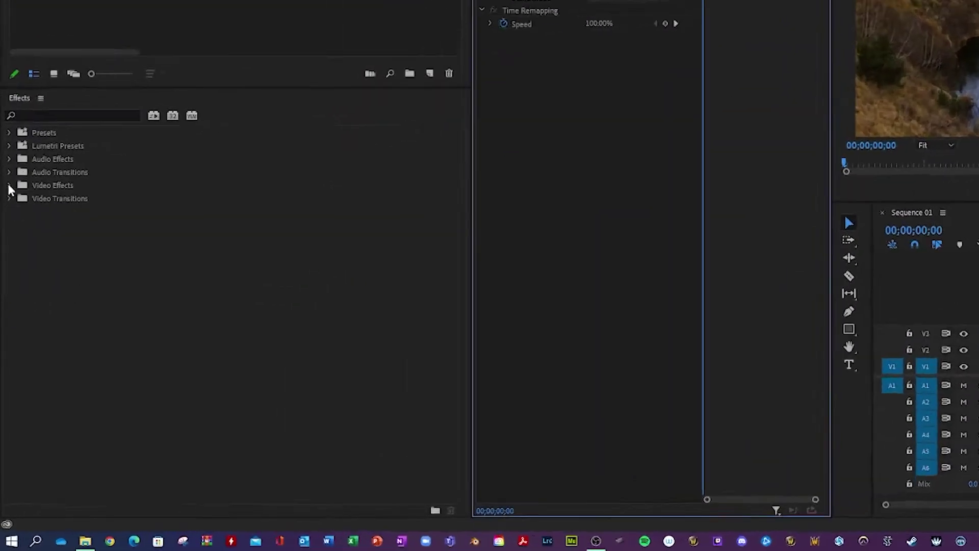
Apply Track Matte Key from Video Effects > Keying to the drone clip, using Video 2 as matte
click(5, 338)
click(15, 263)
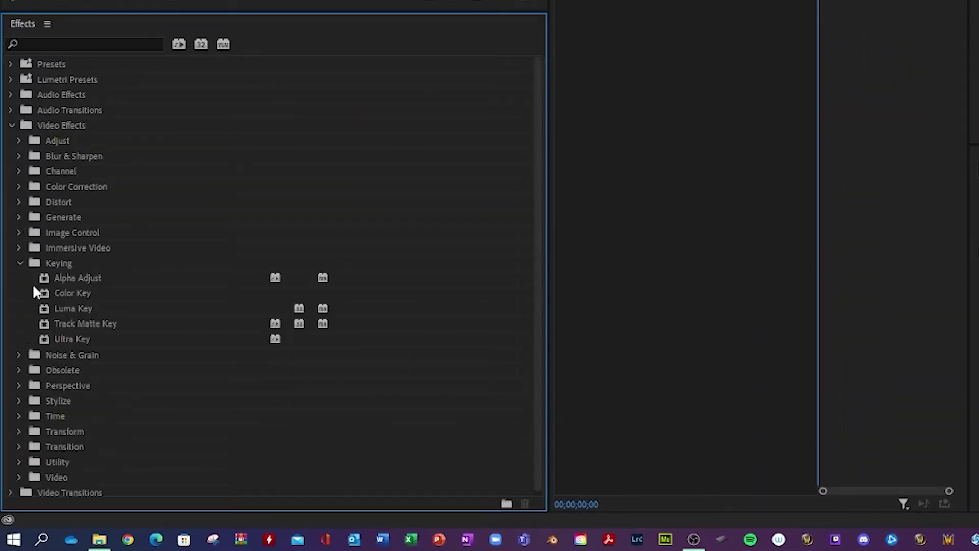
drag(71, 324, 978, 345)
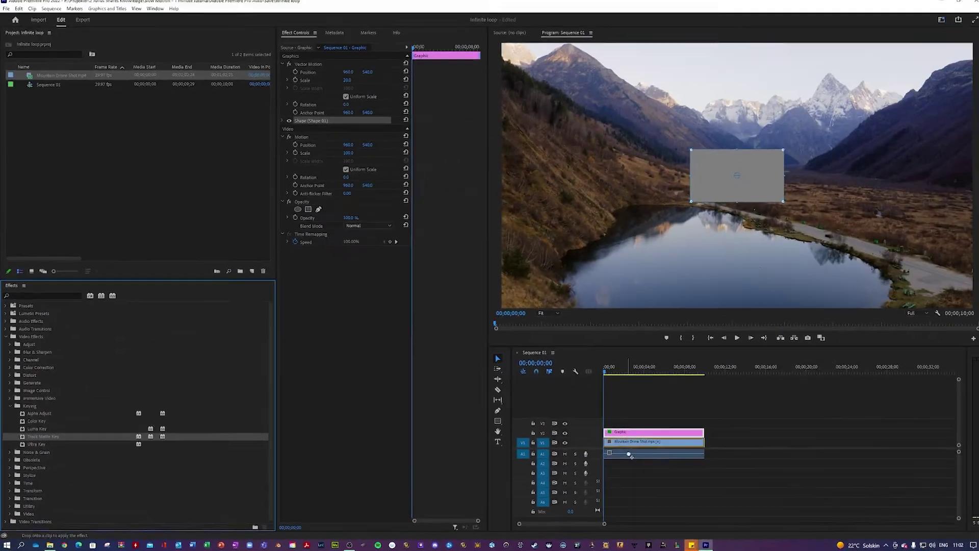
drag(630, 447, 631, 443)
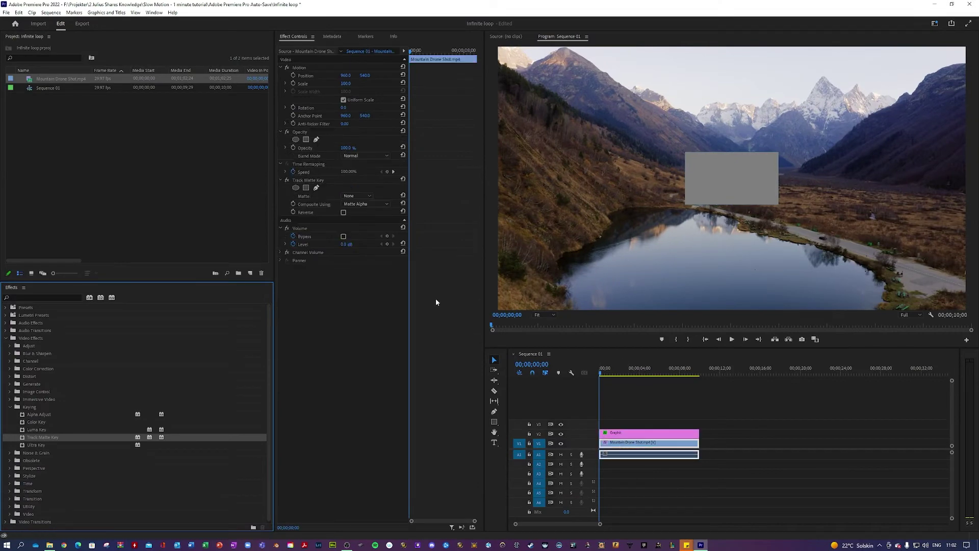
click(357, 195)
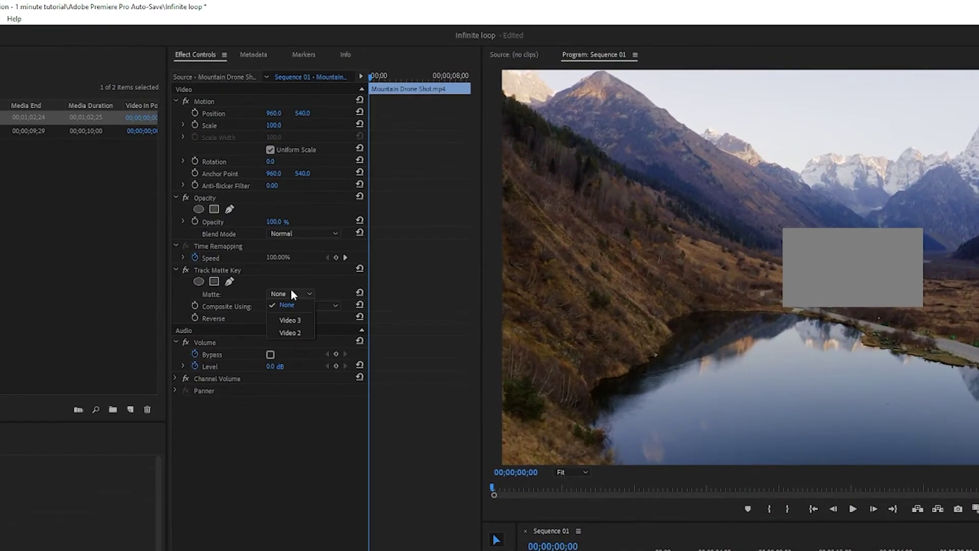
click(290, 333)
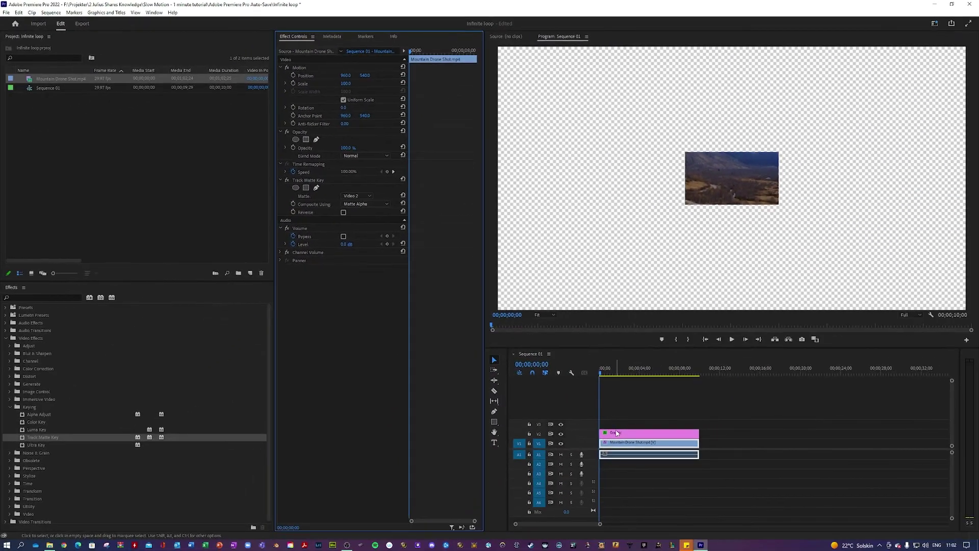
Keyframe the rectangle's scale at 20 at the start and 100 at 00;00;04;00
click(613, 436)
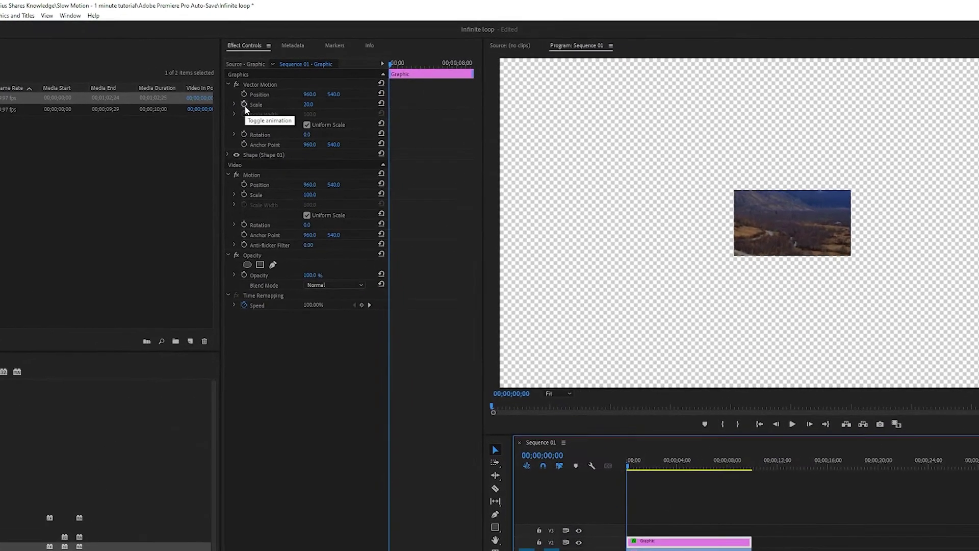
click(244, 104)
click(545, 455)
click(555, 456)
text(4)
key(Return)
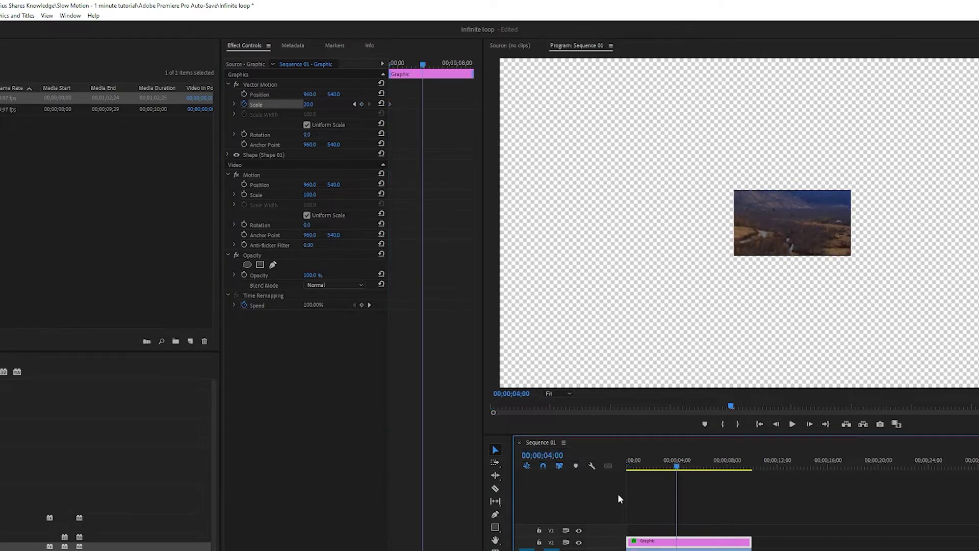
click(309, 104)
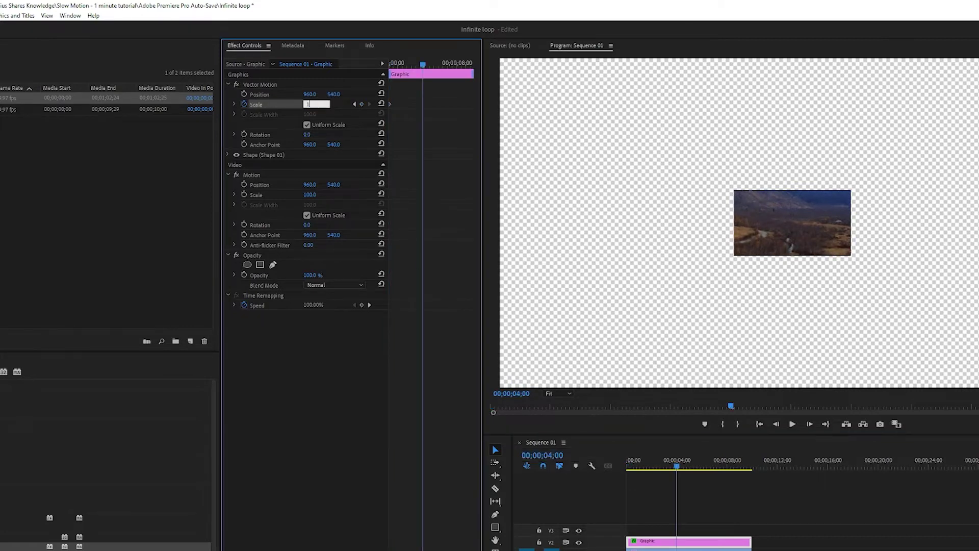
text(100)
key(Return)
mouse_move(422, 63)
mouse_down()
mouse_move(393, 63)
mouse_move(407, 64)
mouse_up()
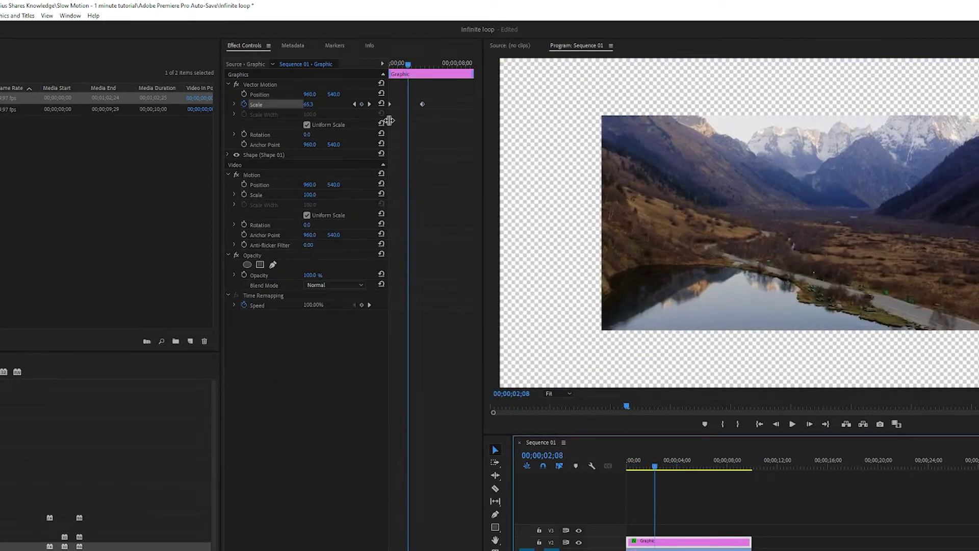
Ease both scale keyframes and preview the smoothed zoom
click(369, 104)
right_click(390, 105)
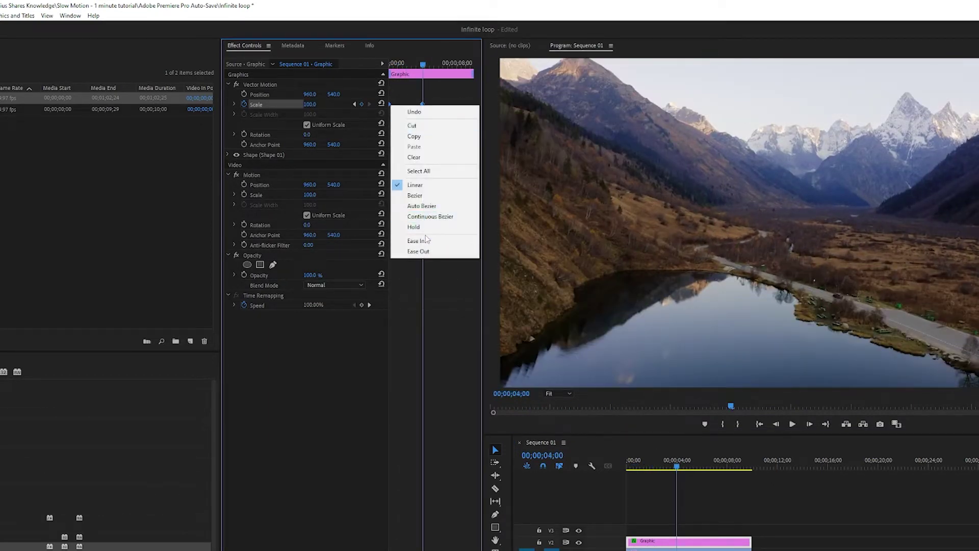
click(418, 251)
right_click(422, 104)
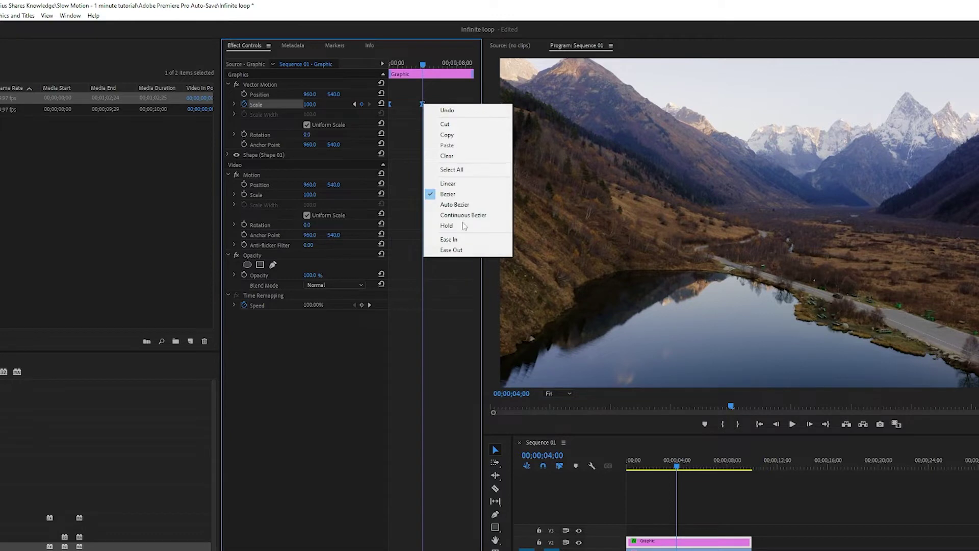
click(457, 250)
mouse_move(677, 462)
mouse_down()
mouse_move(621, 454)
mouse_move(678, 457)
mouse_up()
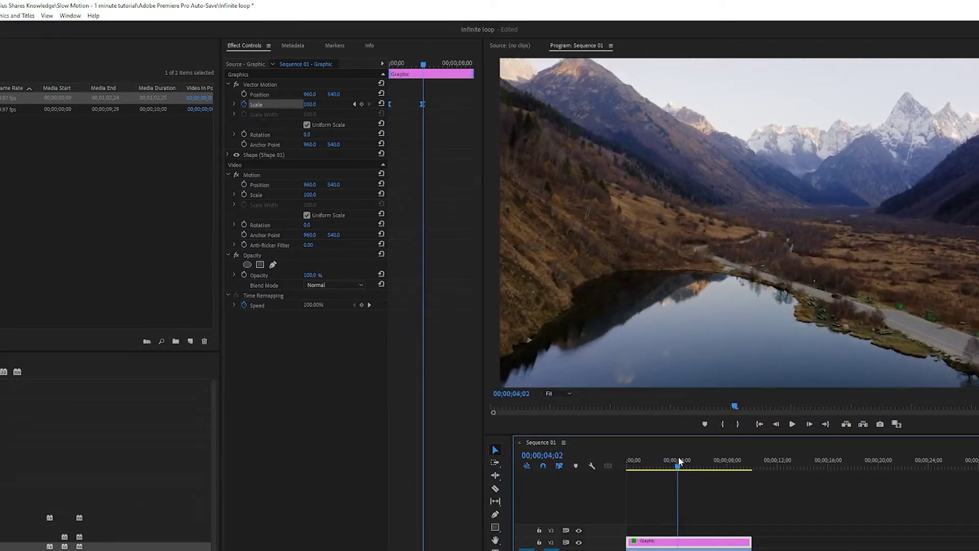
click(714, 516)
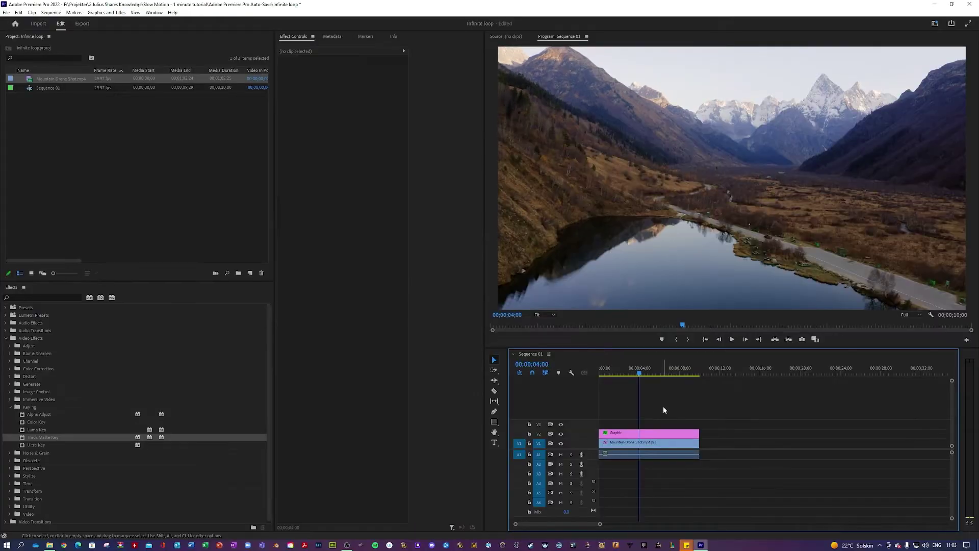
Select the graphic, drone video and audio clips and nest them as Nested Sequence 01
drag(652, 400, 646, 454)
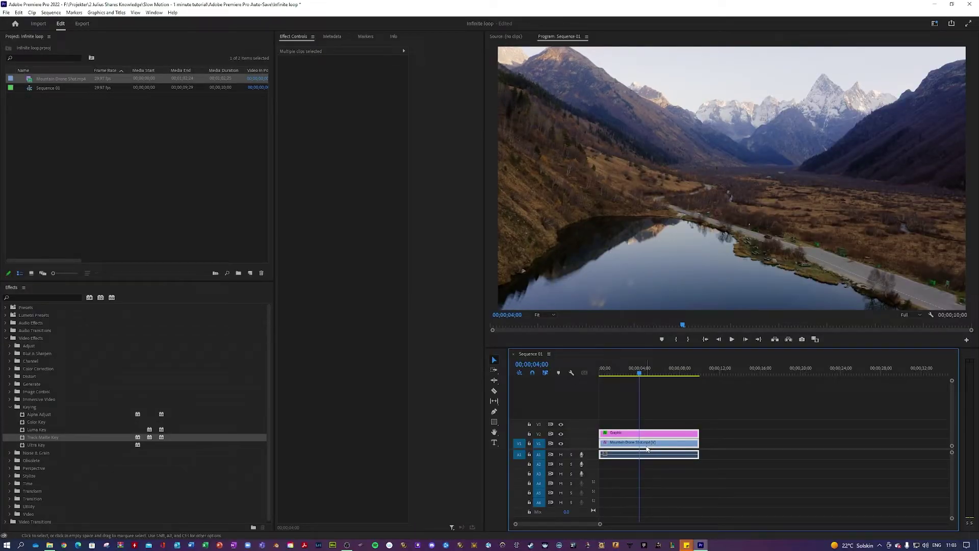
right_click(646, 448)
click(664, 231)
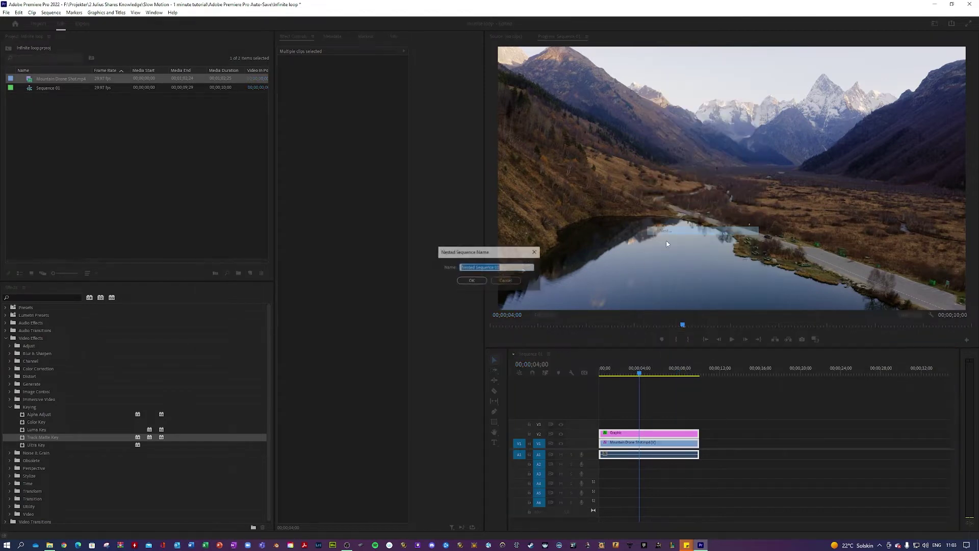
click(473, 281)
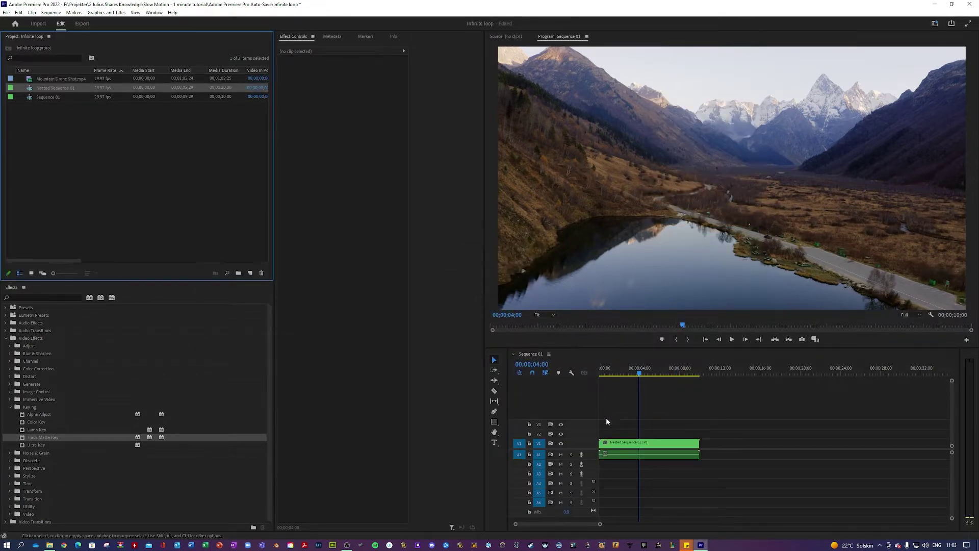
Copy the nested clip onto V2 and apply a Frame Hold to that top copy
click(610, 441)
click(609, 447)
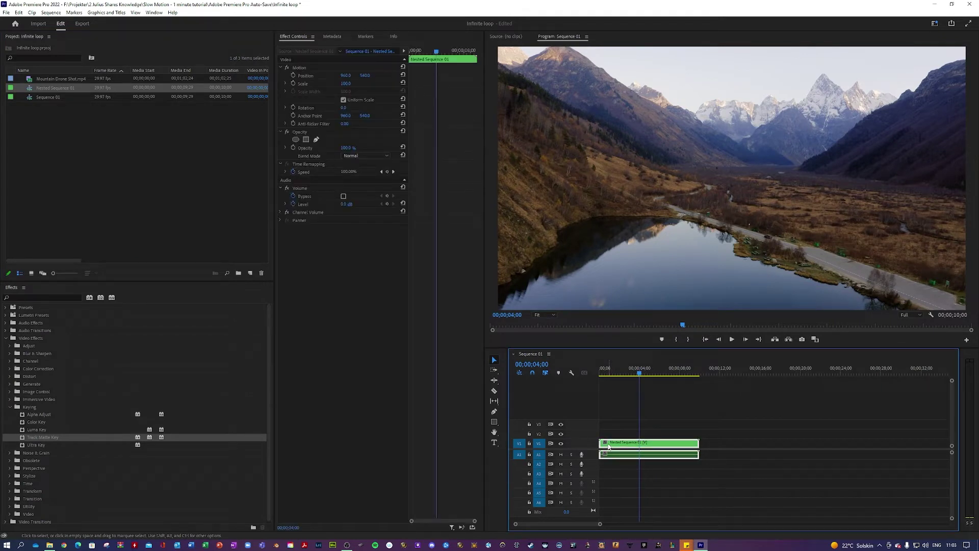
drag(607, 446, 607, 436)
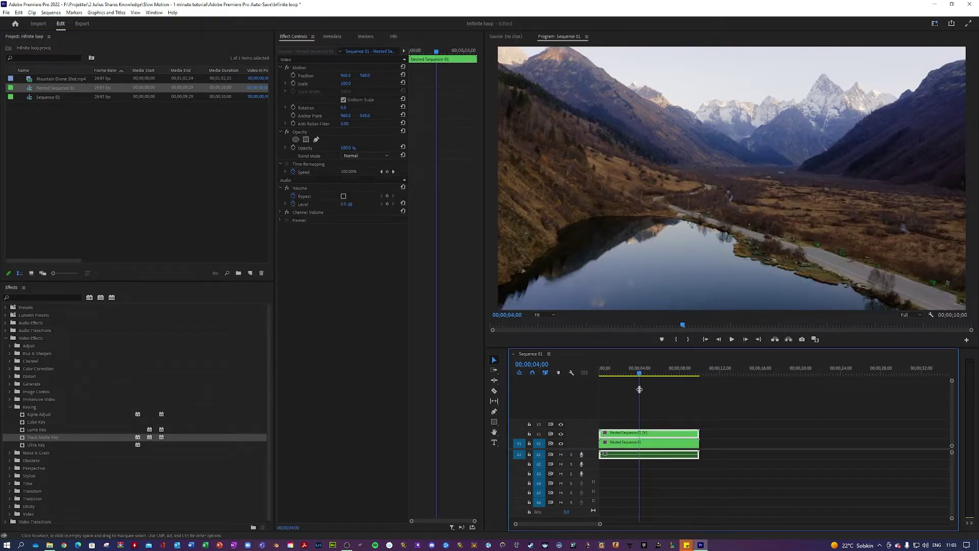
drag(640, 377, 580, 372)
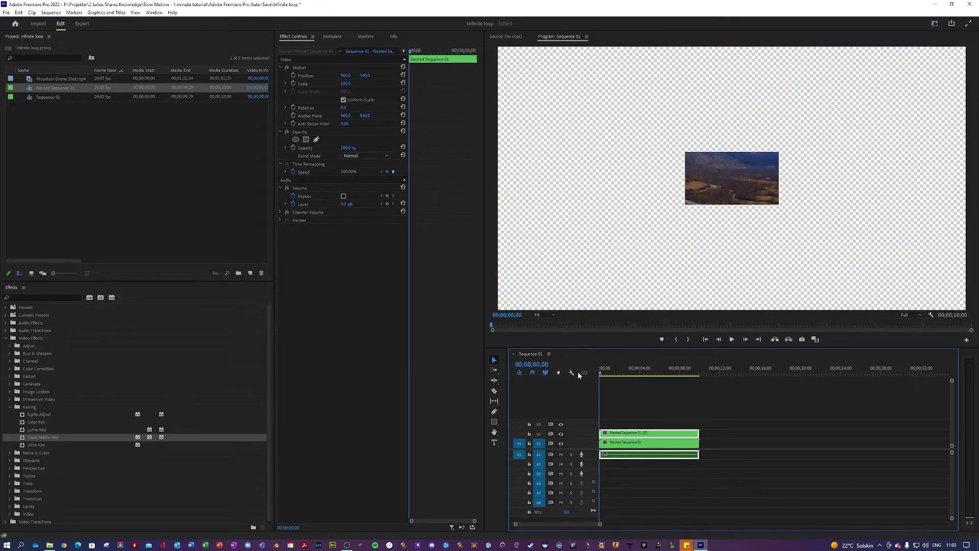
right_click(622, 436)
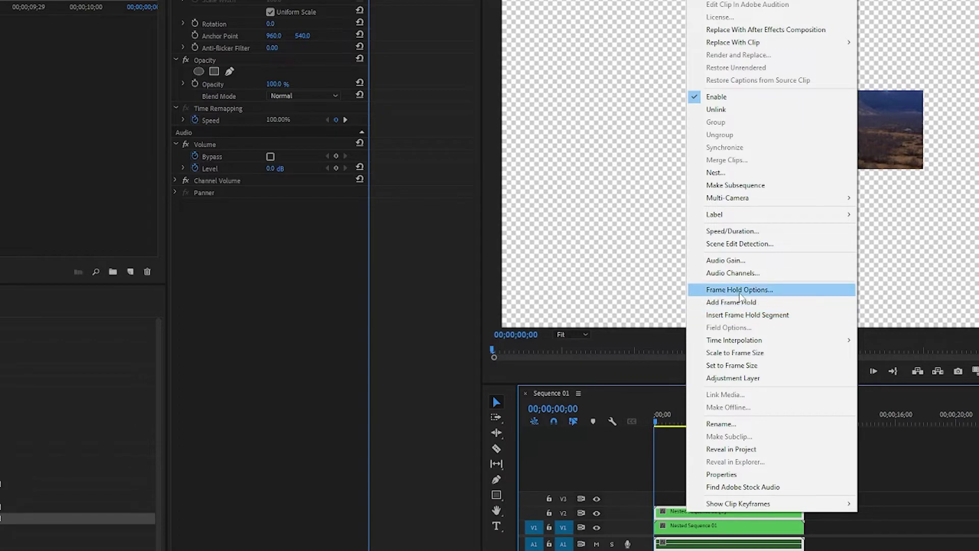
click(739, 294)
click(561, 265)
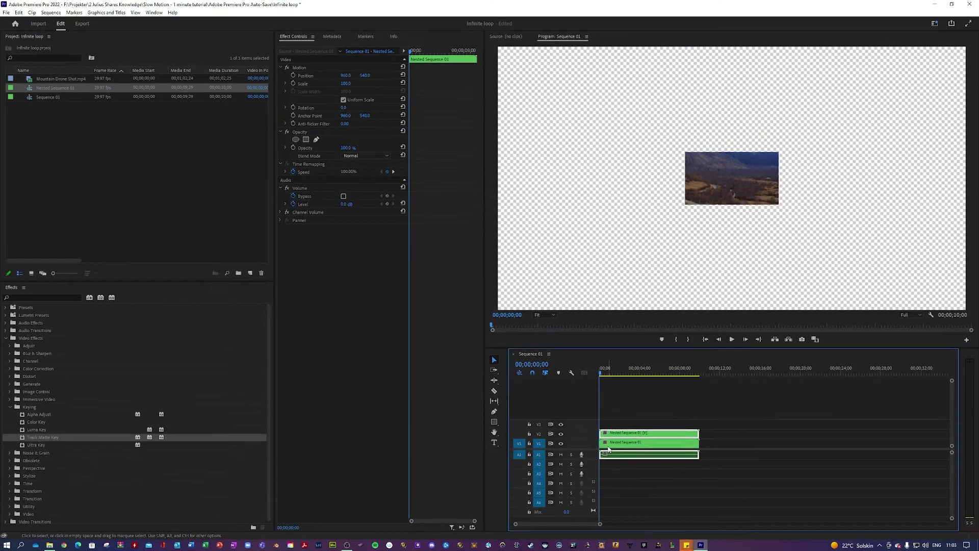
click(608, 448)
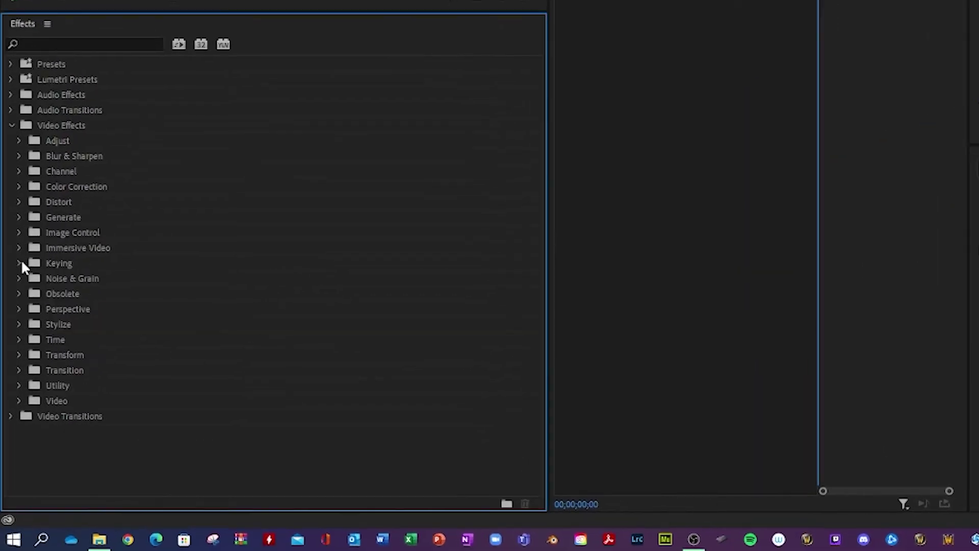
Find the Echo effect and apply it to the V1 nested clip
click(20, 294)
text(echo)
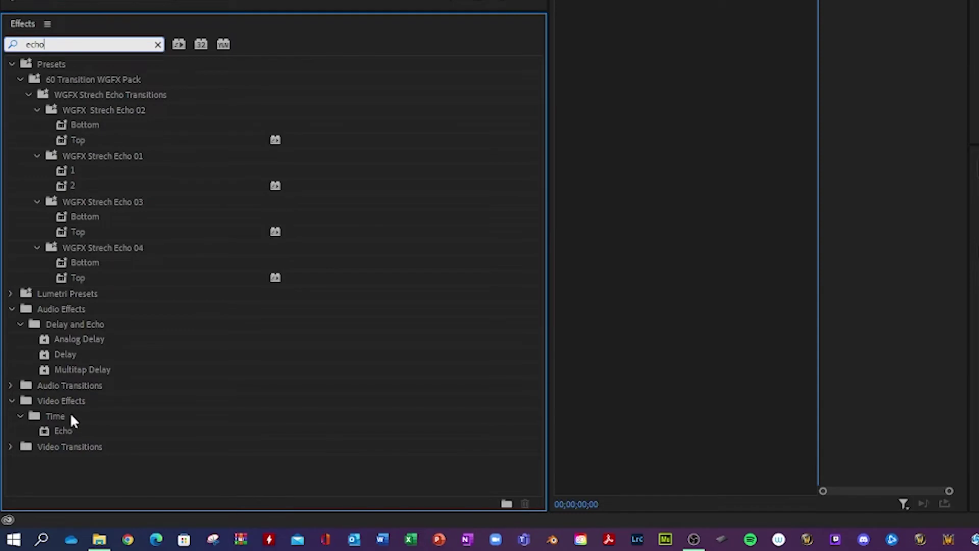
drag(63, 430, 978, 347)
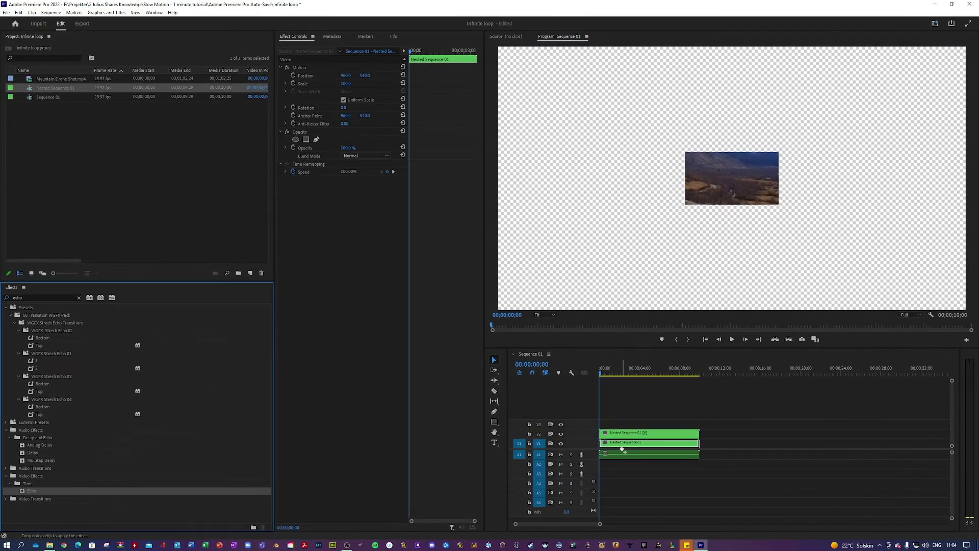
drag(622, 448, 622, 443)
Set Echo Time to -0.500, Number Of Echoes to 10, and the operator to Composite In Back
click(351, 196)
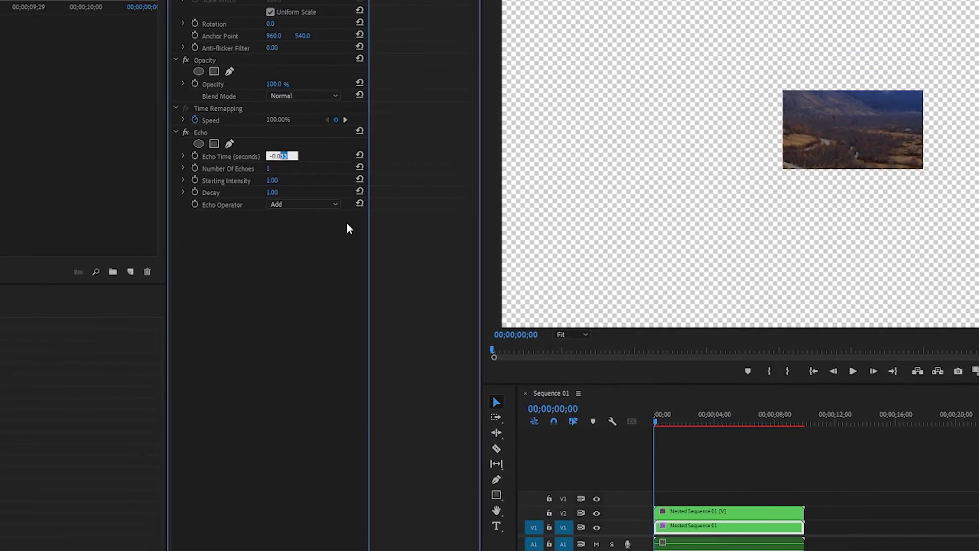
text(-0.5)
key(Return)
click(268, 168)
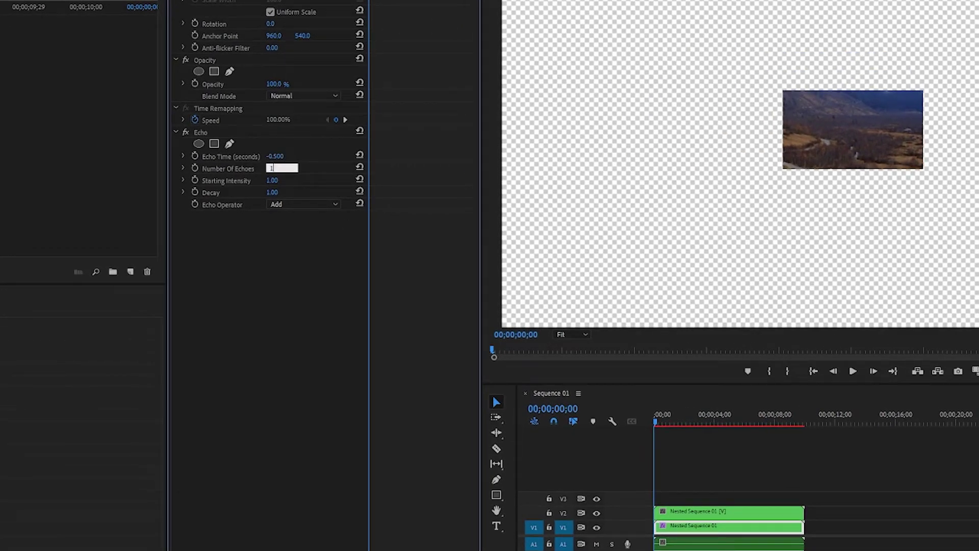
text(0)
key(Return)
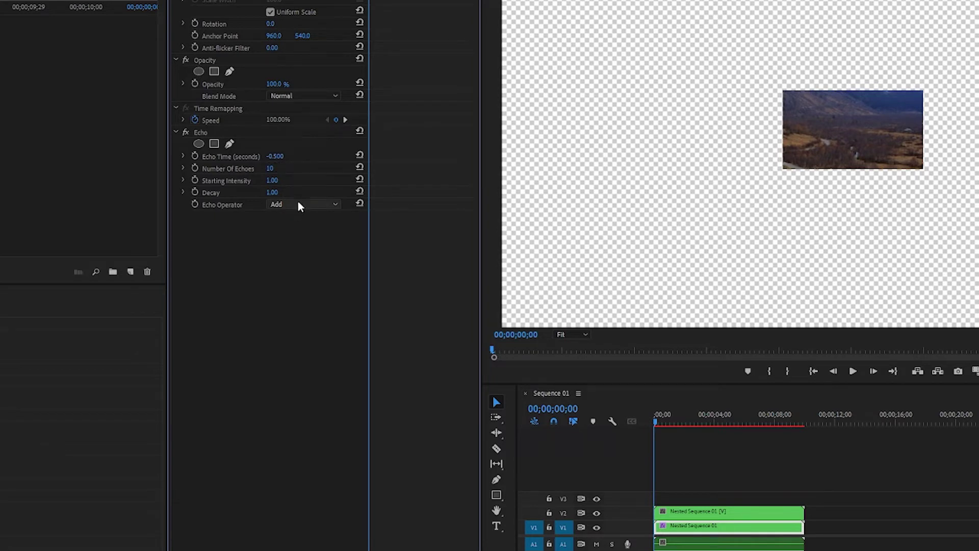
click(300, 205)
click(319, 265)
click(918, 472)
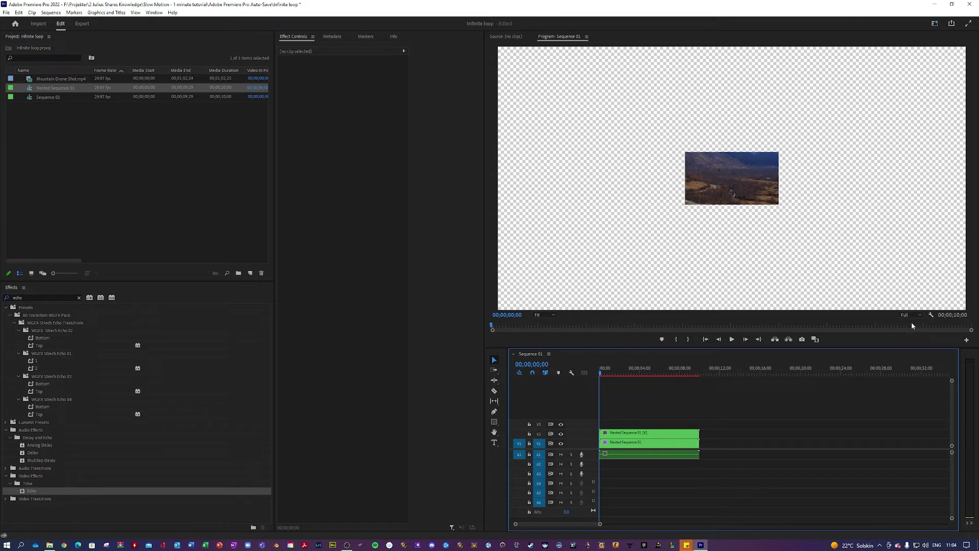
Keep Program Monitor resolution at Full and render the Sequence 01 preview
click(911, 315)
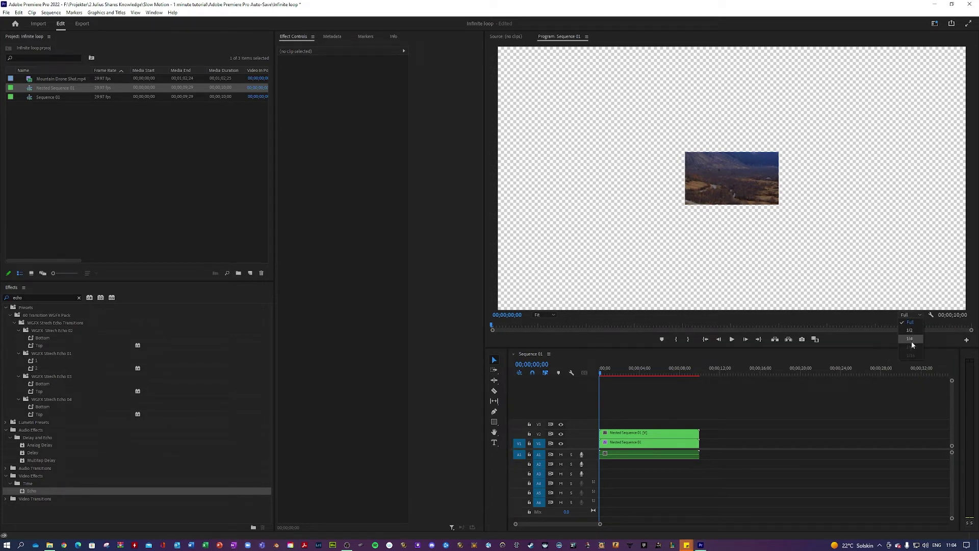
click(740, 404)
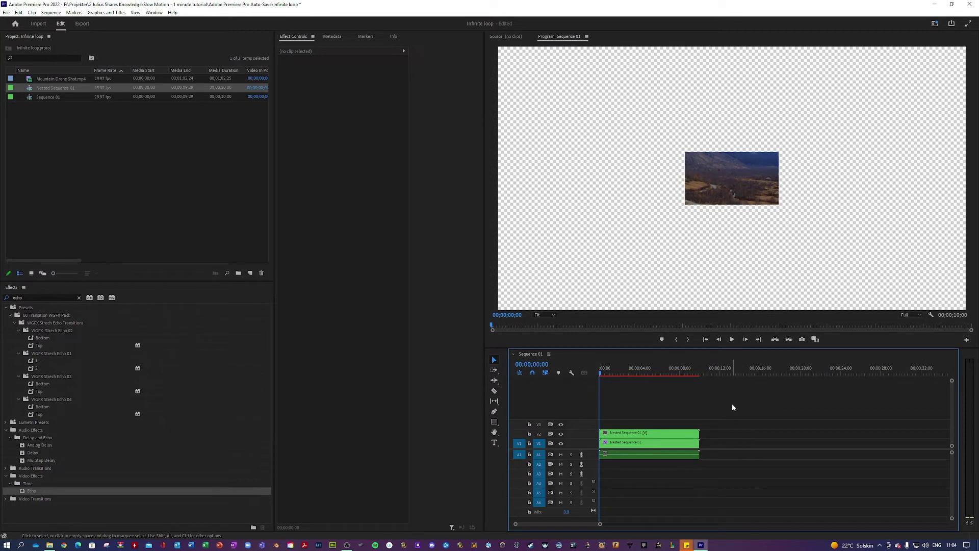
key(Return)
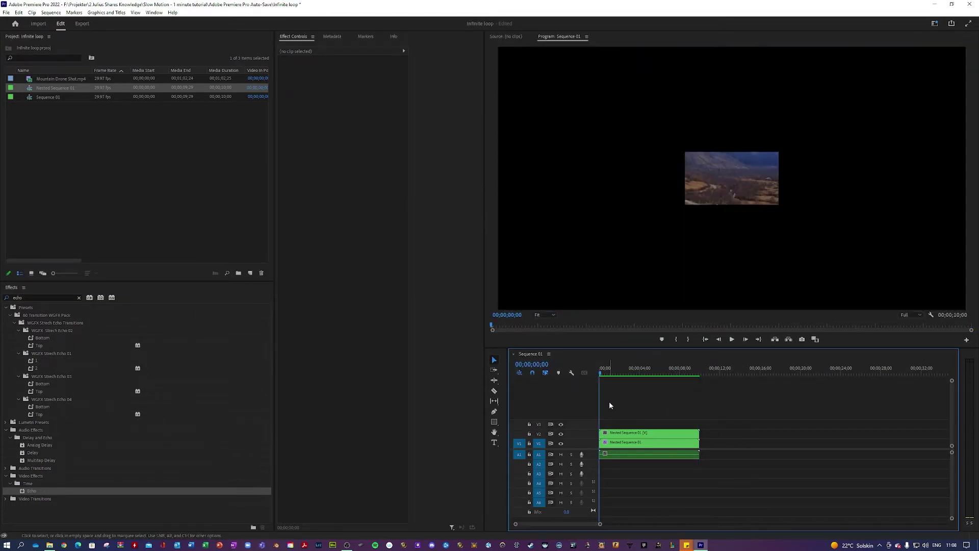
Play the rendered zoom, park the playhead at 00;00;04;00, and select the V1 nested clip
key(space)
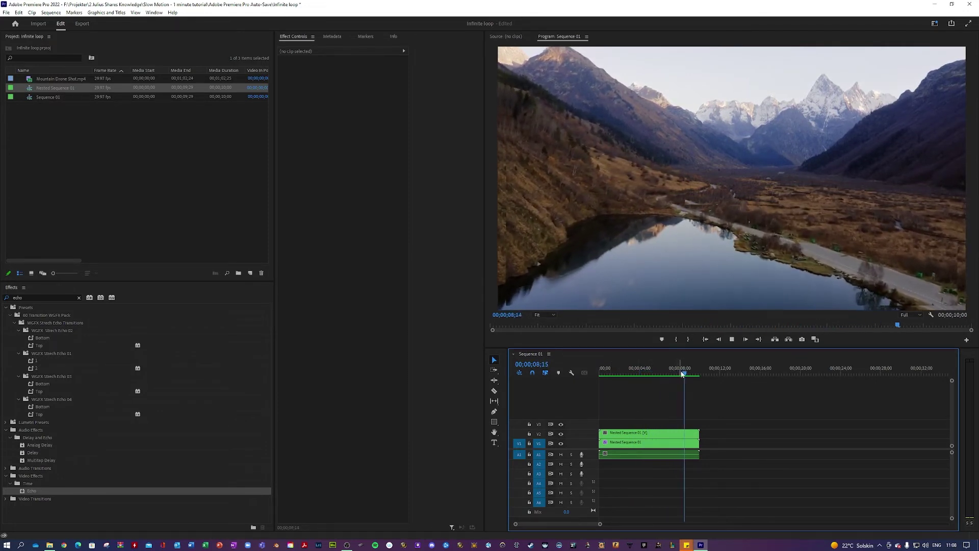
click(635, 374)
click(518, 315)
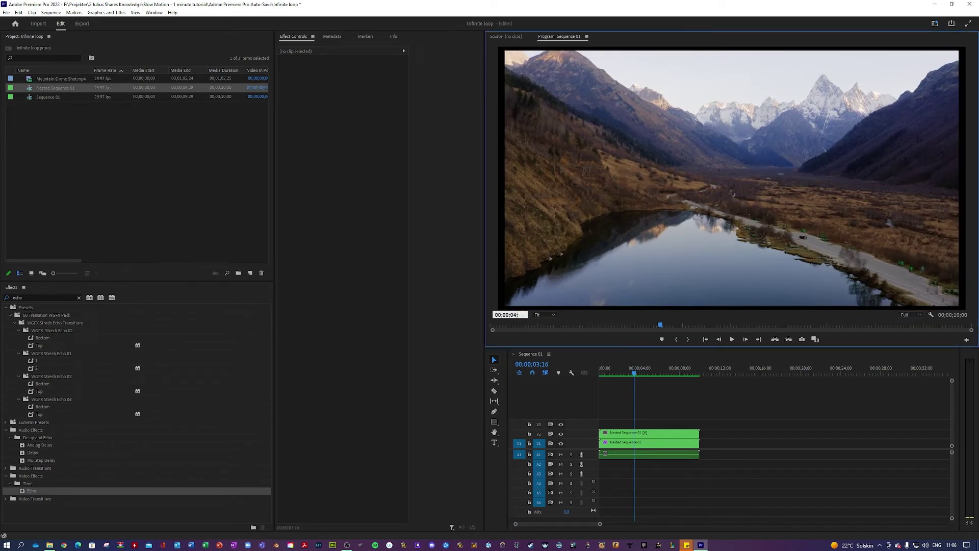
key(Return)
key(shift+3)
key(d)
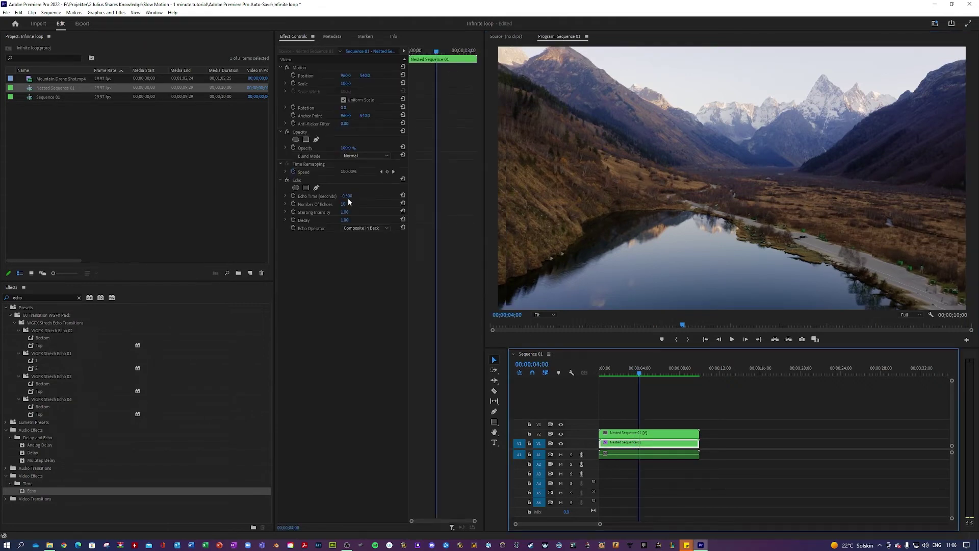
click(516, 315)
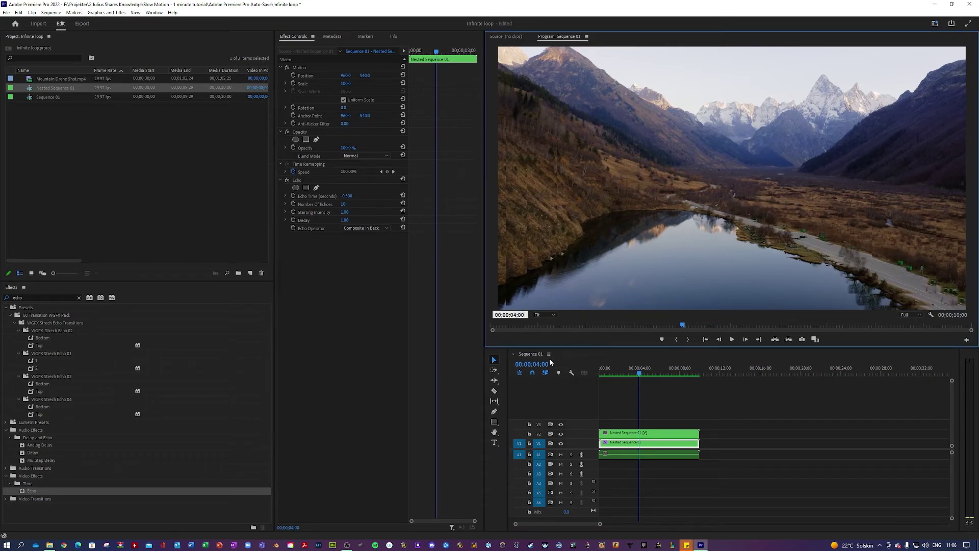
Ripple-delete the leading gap so the V2, V1 and A1 clips start at zero
drag(635, 412, 639, 437)
right_click(626, 441)
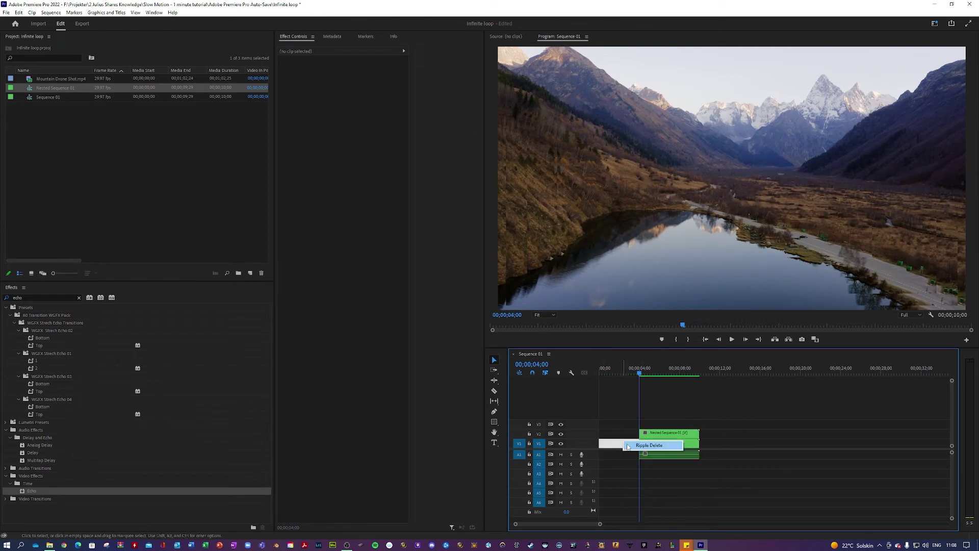
click(644, 446)
Cut all stacked clips into 15-frame pieces, starting at frame 15
click(516, 315)
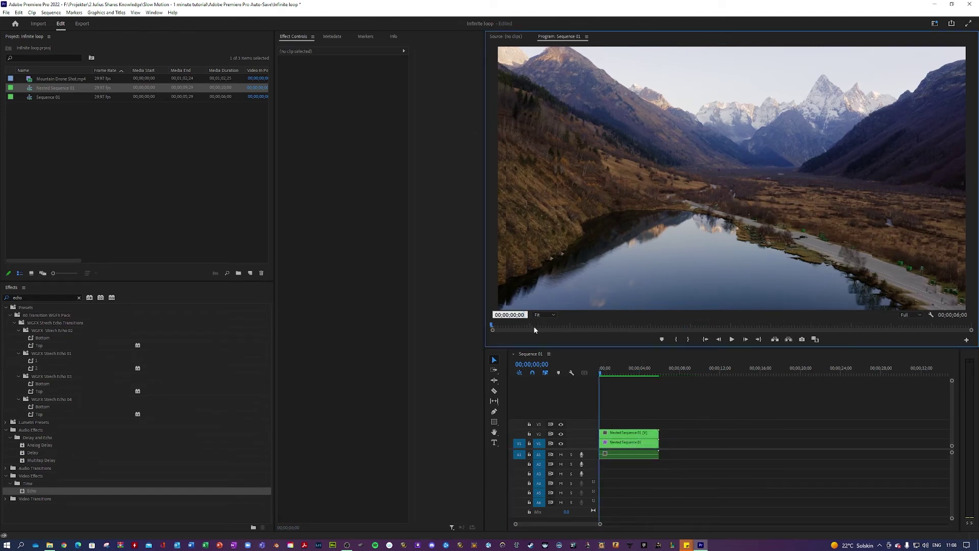
text(15)
key(Return)
drag(596, 390, 658, 455)
key(ctrl+k)
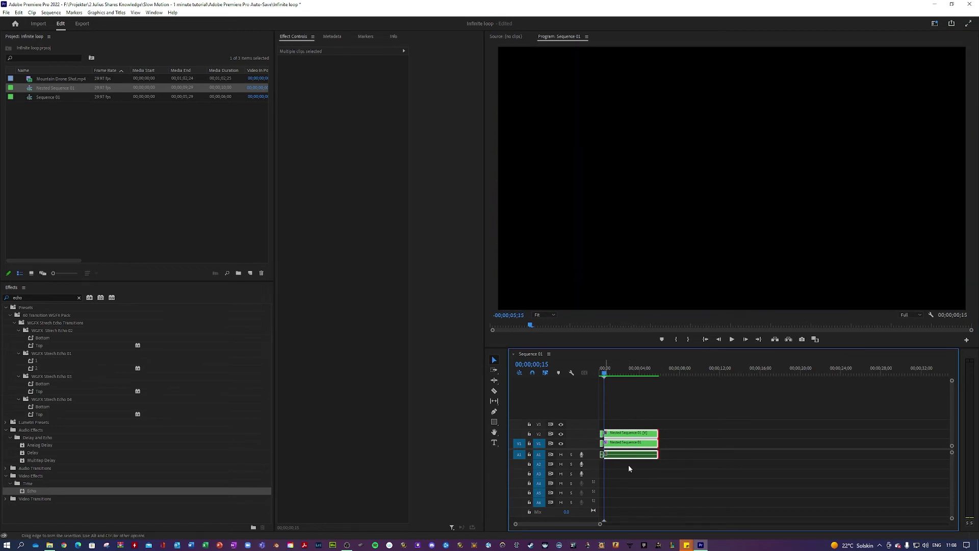
key(ctrl+k)
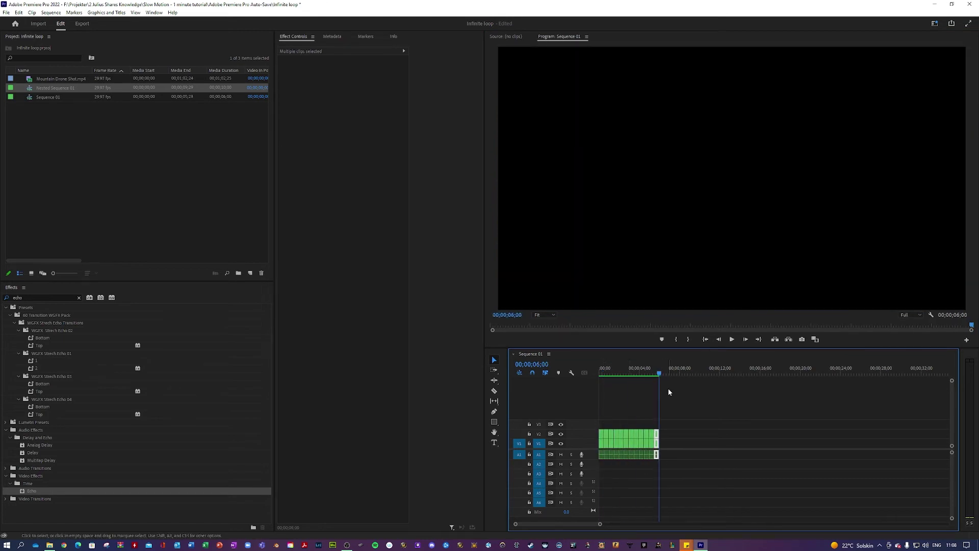
Deselect the clips and play back the zoom loop from the sequence start
click(641, 393)
key(Home)
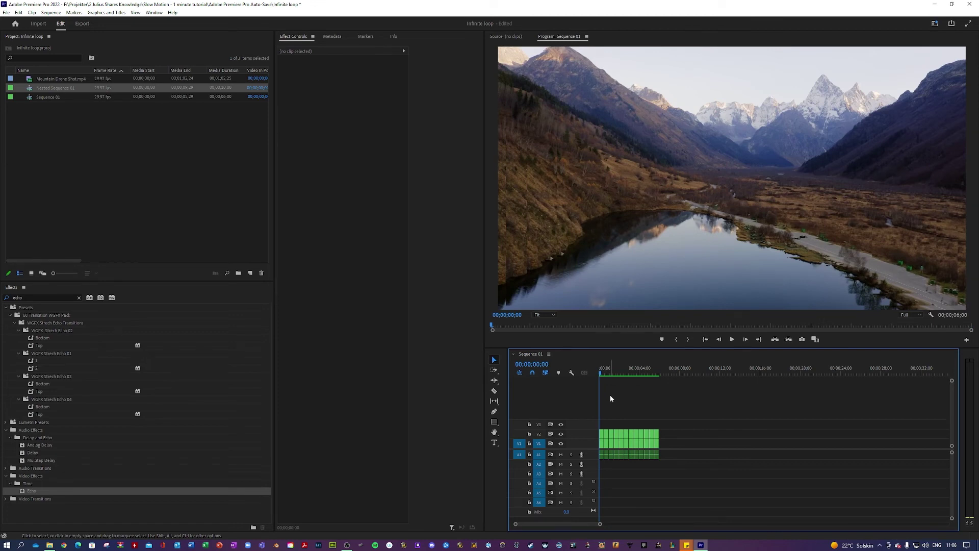
key(space)
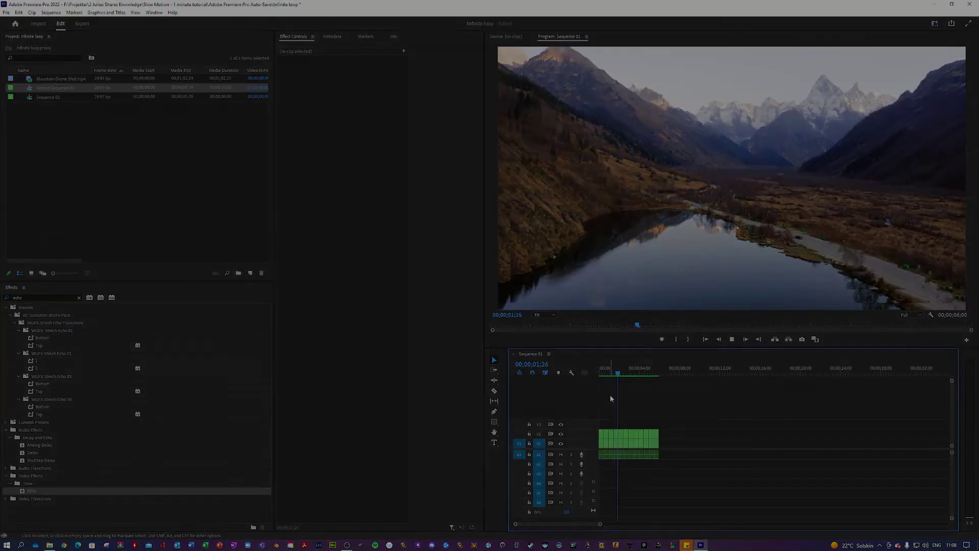